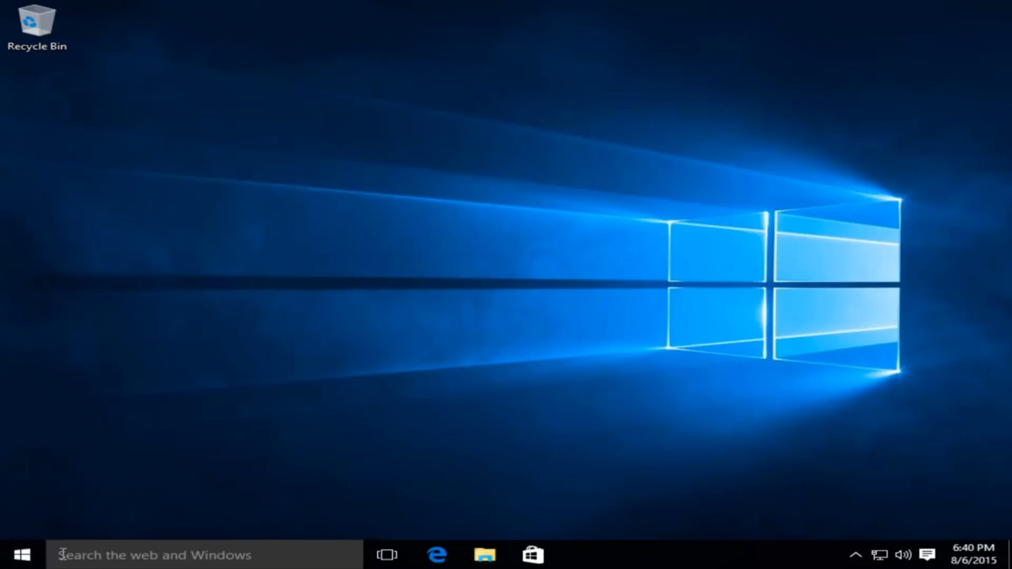
# - Search Windows for "system restore" and open the Create a restore point settings
pyautogui.click(62, 555)
pyautogui.write('system ')
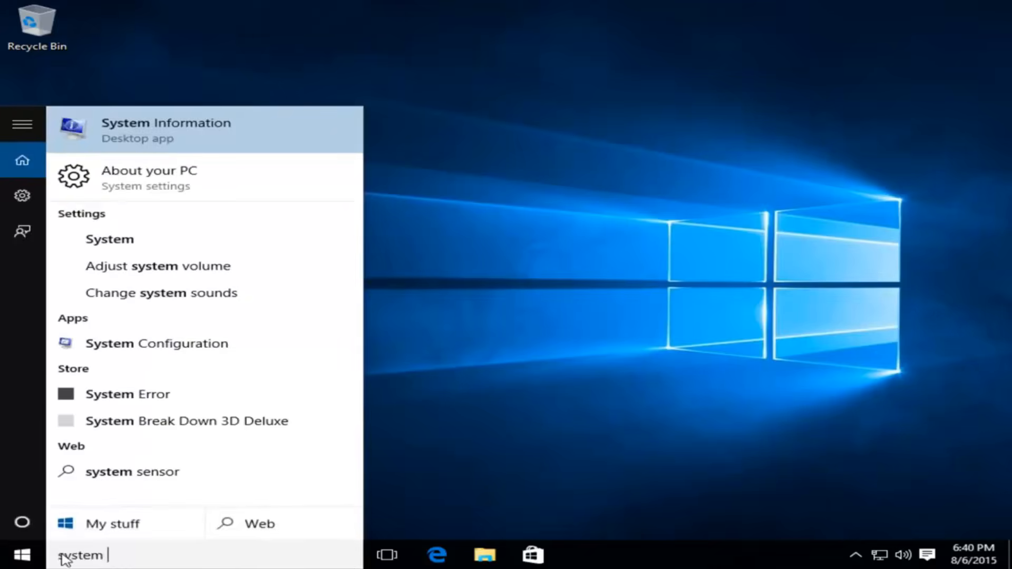
pyautogui.write('restore')
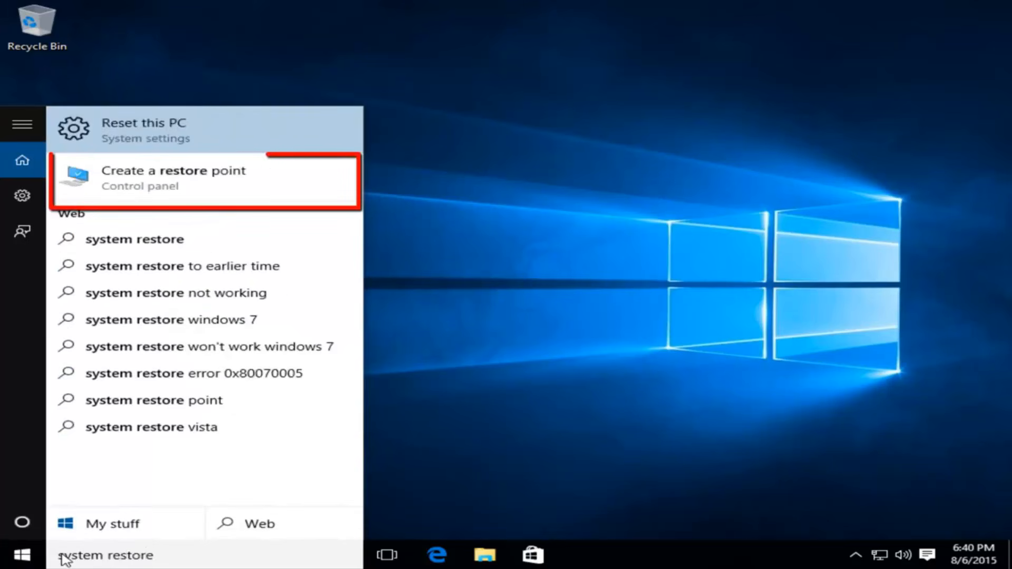
pyautogui.click(151, 181)
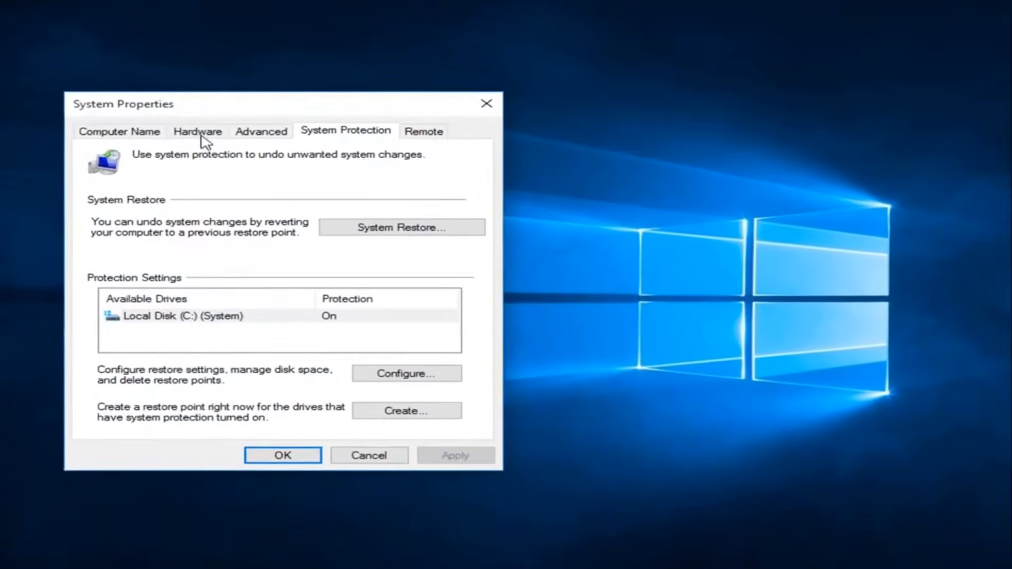
pyautogui.moveTo(235, 104); pyautogui.dragTo(336, 43)
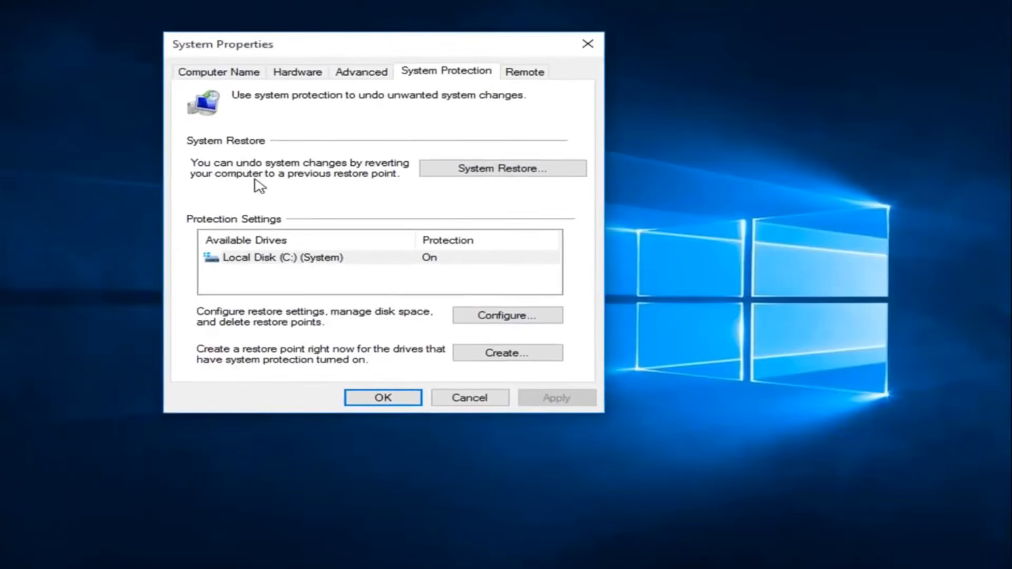
# - Configure Local Disk (C:) with system protection turned on and apply the restore settings
pyautogui.click(257, 261)
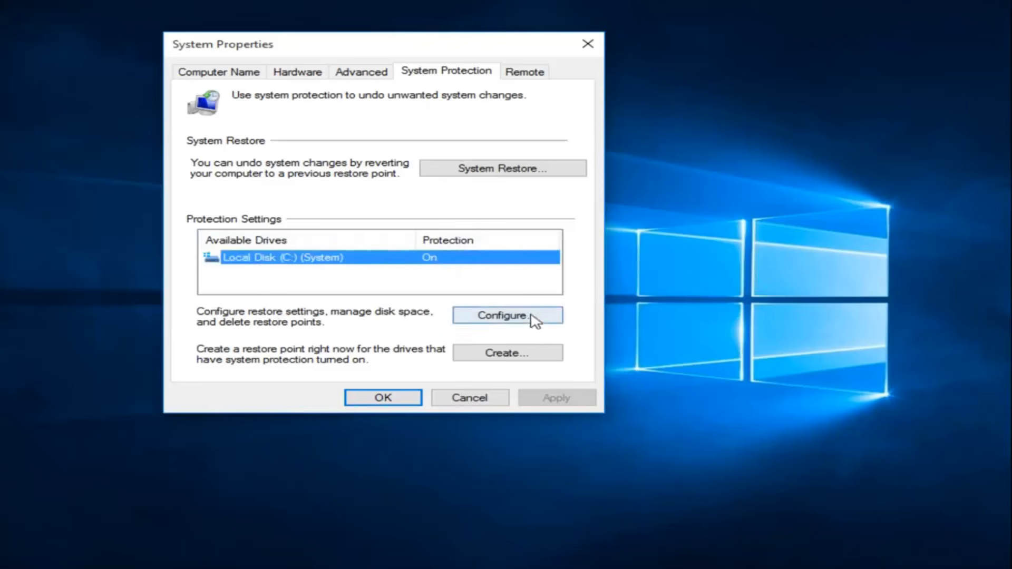
pyautogui.click(509, 318)
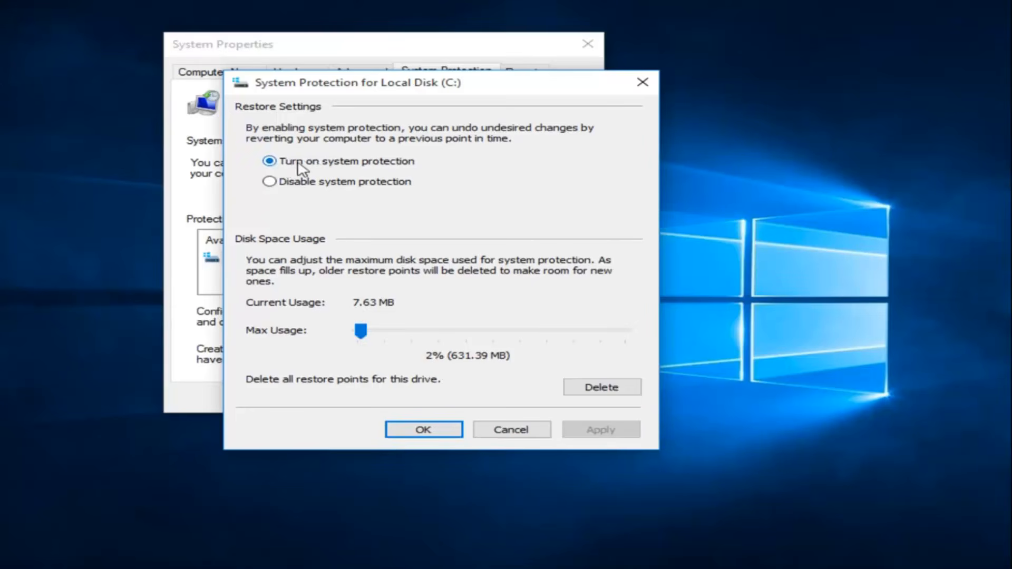
pyautogui.click(273, 182)
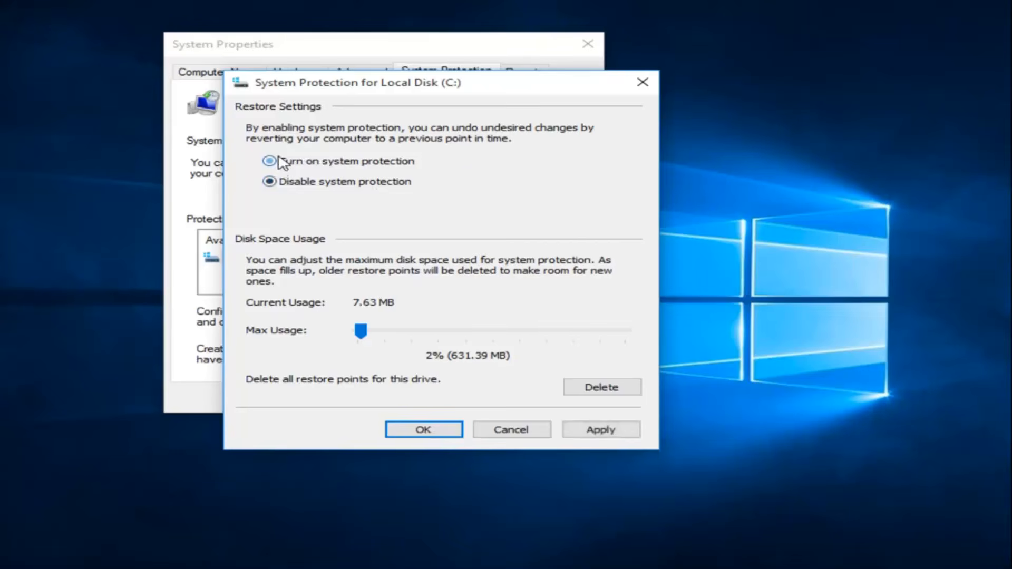
pyautogui.click(278, 161)
pyautogui.click(597, 431)
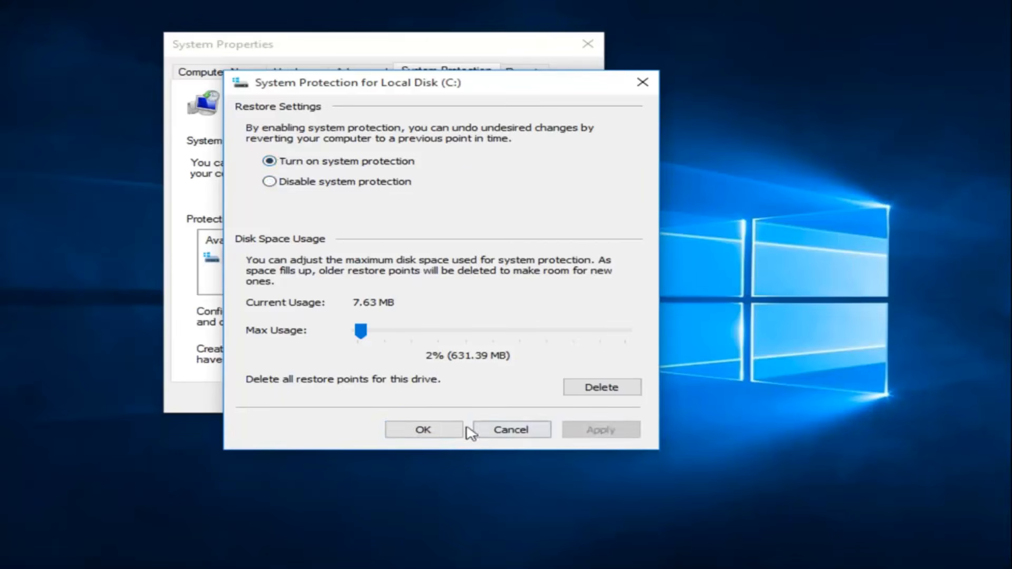
pyautogui.click(448, 430)
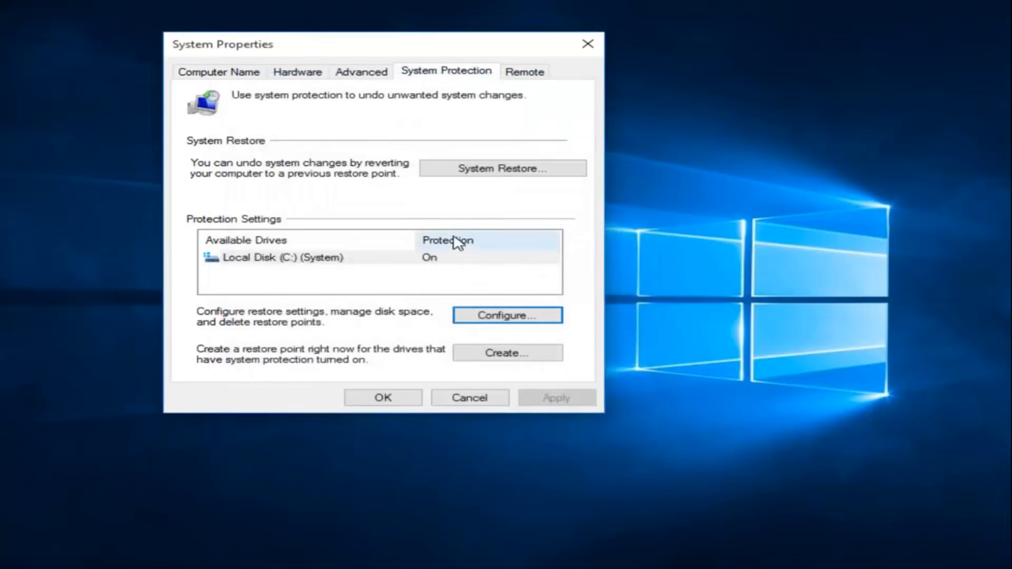
# - Create a restore point with the description "installed fresh updates" and dismiss the completion message
pyautogui.click(496, 352)
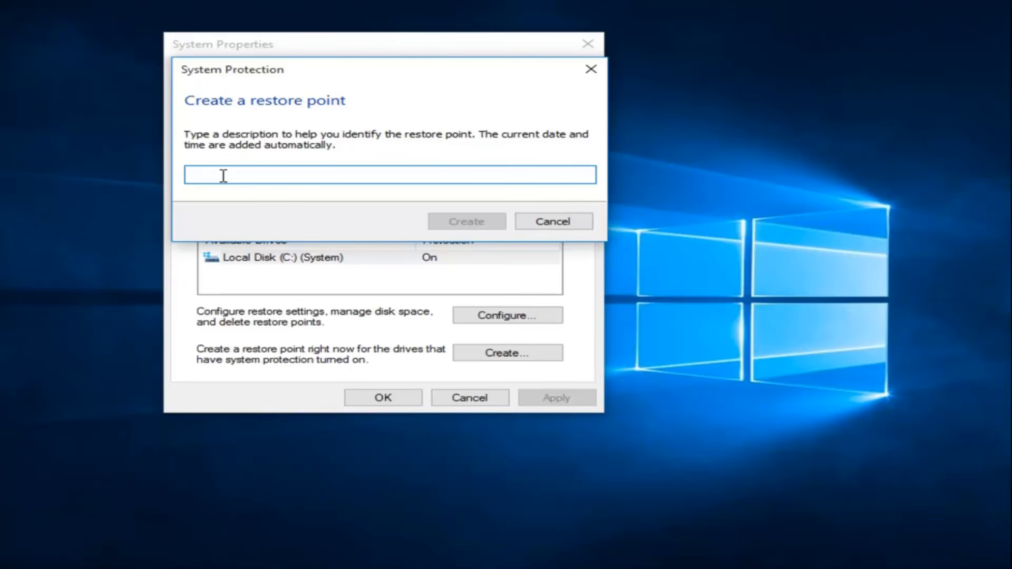
pyautogui.write('installed ')
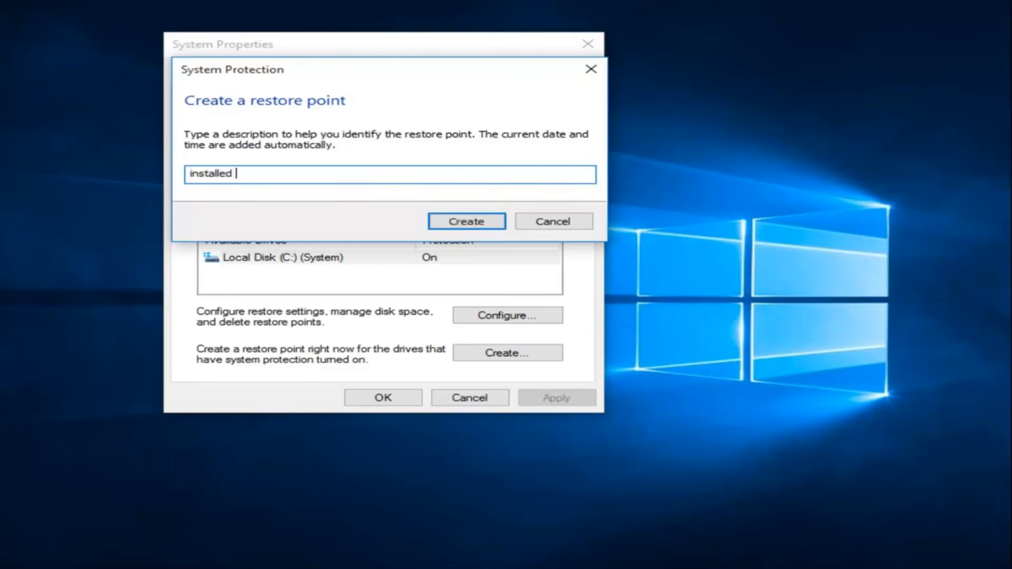
pyautogui.write('fresh updates')
pyautogui.click(457, 221)
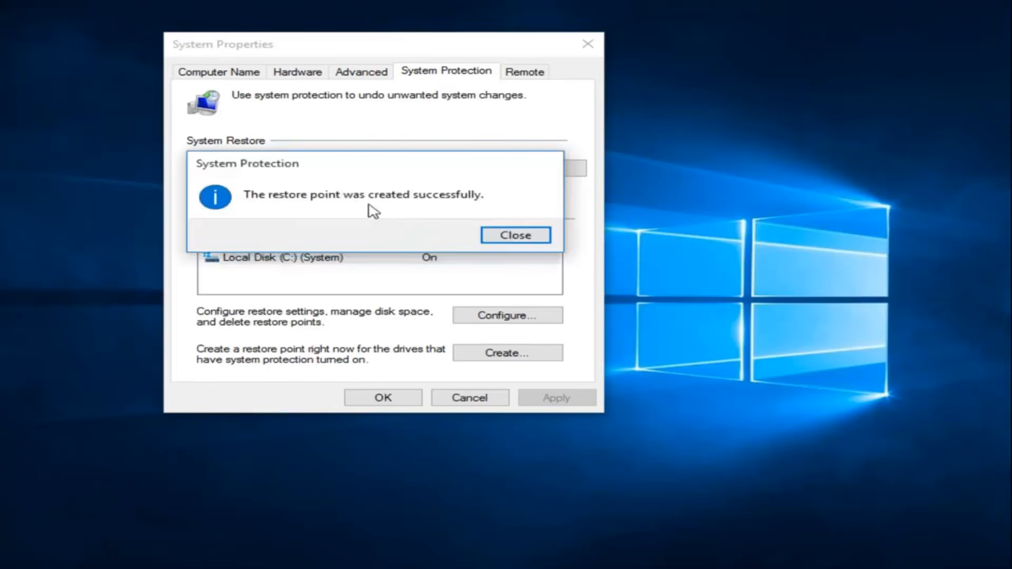
pyautogui.click(516, 241)
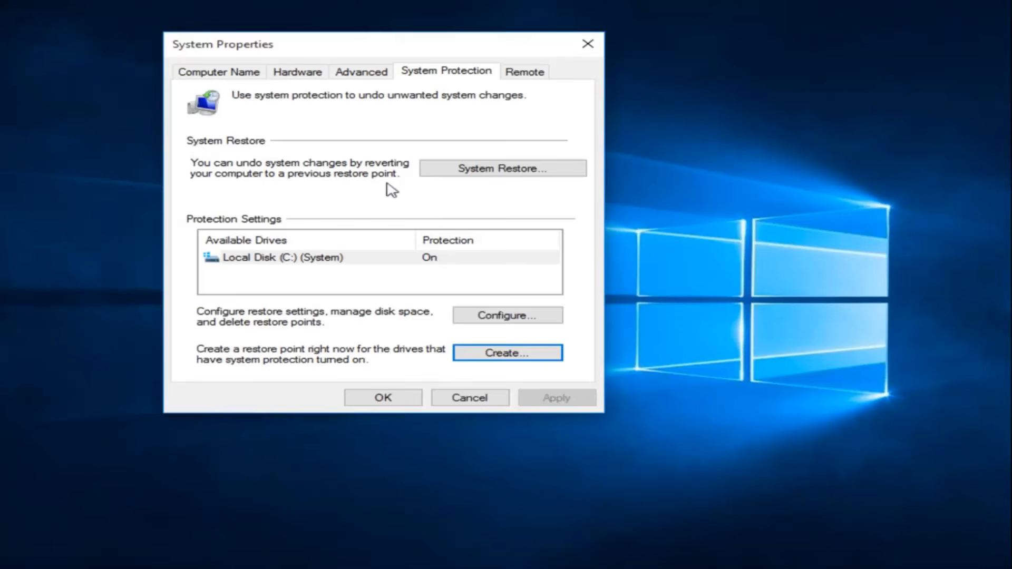
# - Start the System Restore wizard and select the "installed fresh updates" restore point
pyautogui.click(485, 171)
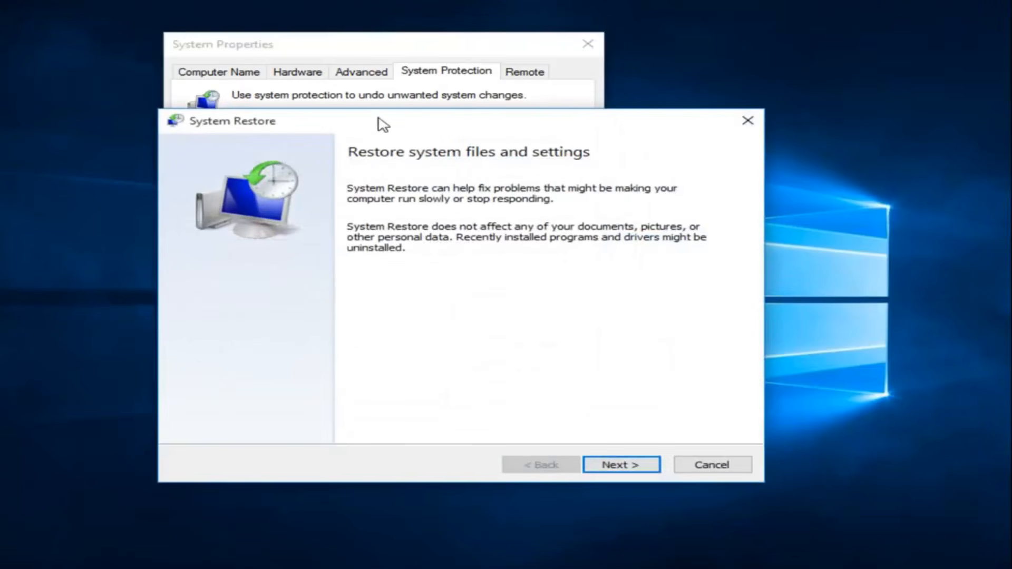
pyautogui.moveTo(363, 131); pyautogui.dragTo(352, 94)
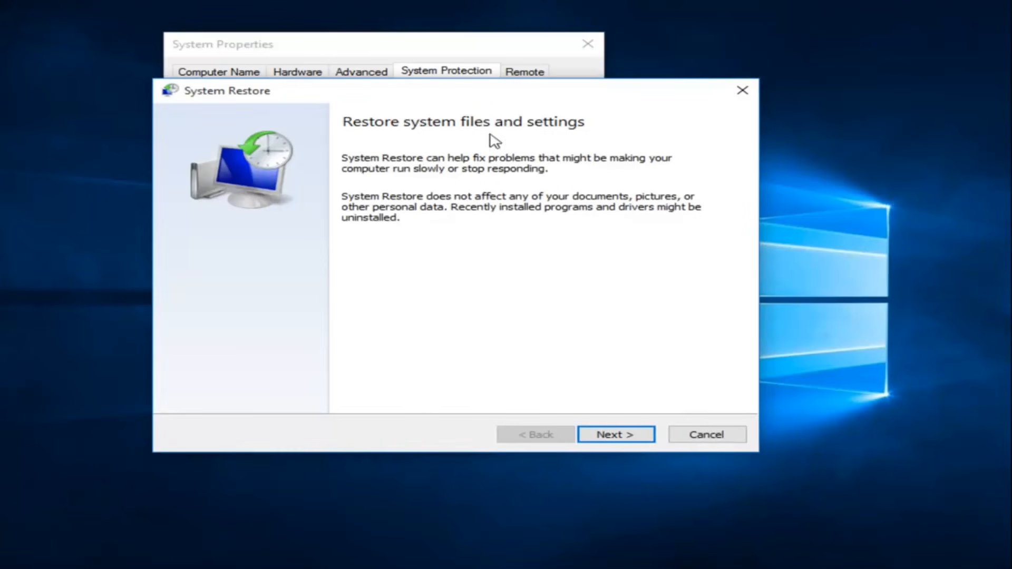
pyautogui.click(613, 439)
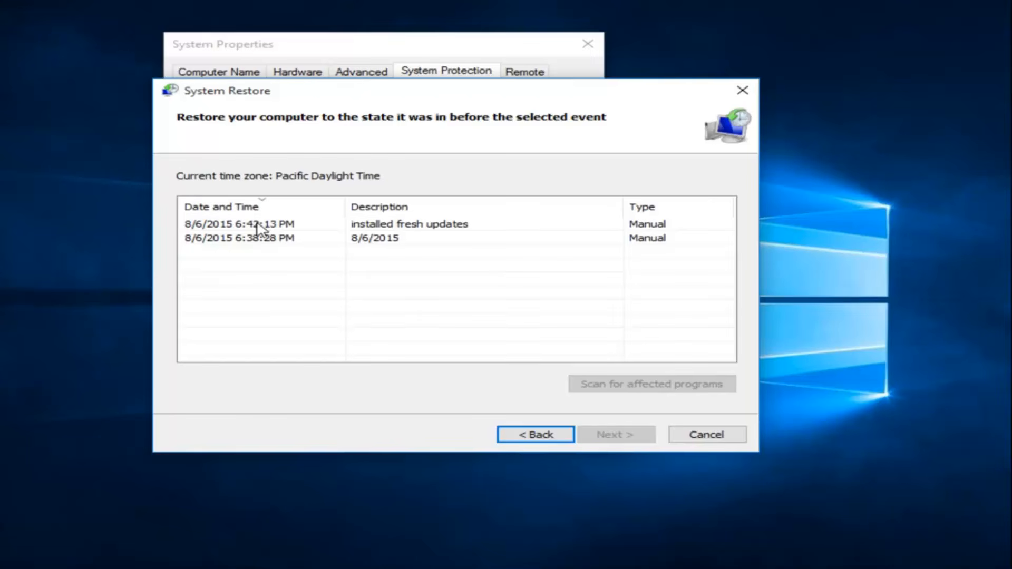
pyautogui.click(258, 228)
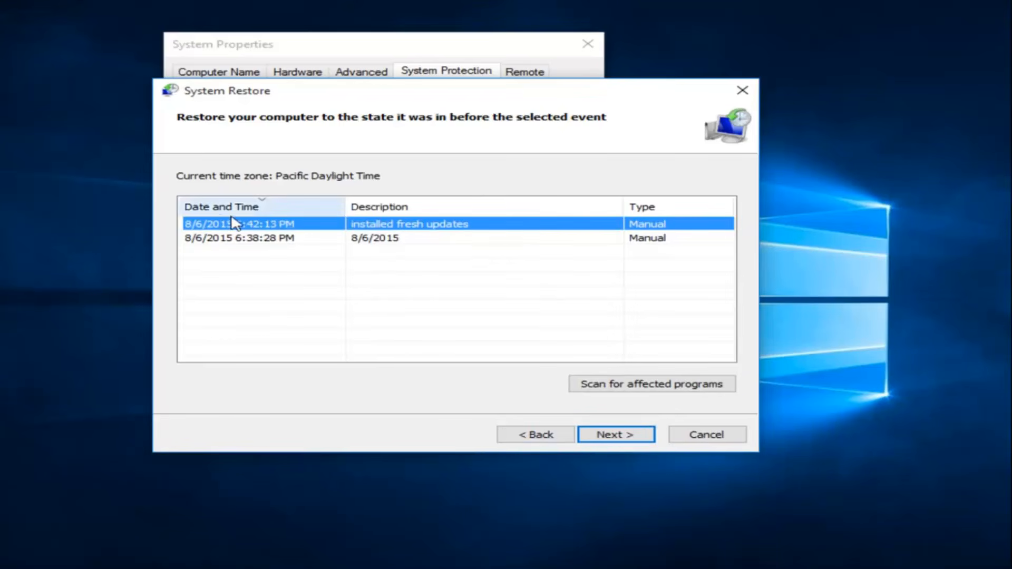
# - Scan the selected restore point for affected programs and drivers, then close the scan report
pyautogui.click(649, 383)
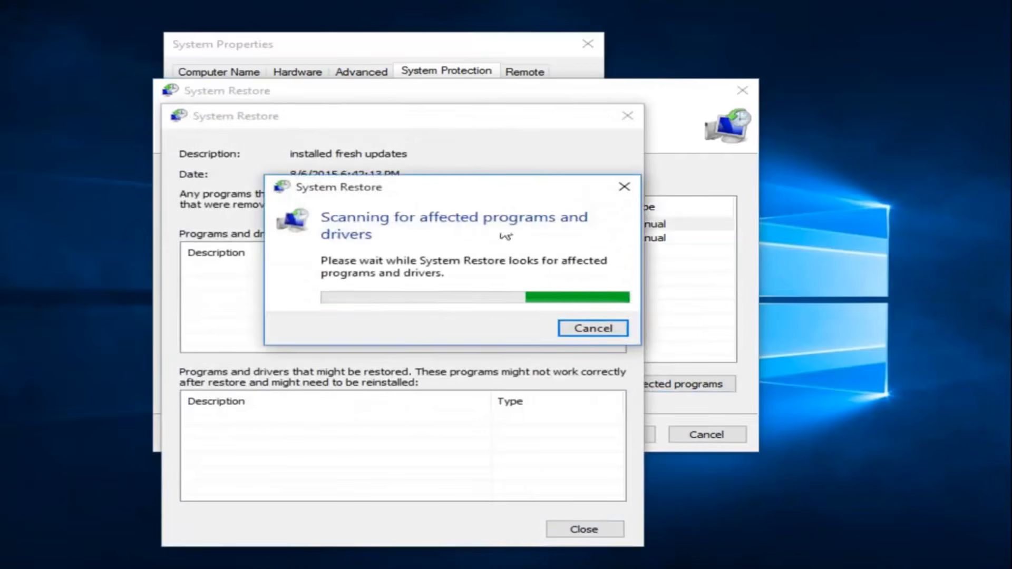
pyautogui.moveTo(427, 193); pyautogui.dragTo(733, 149)
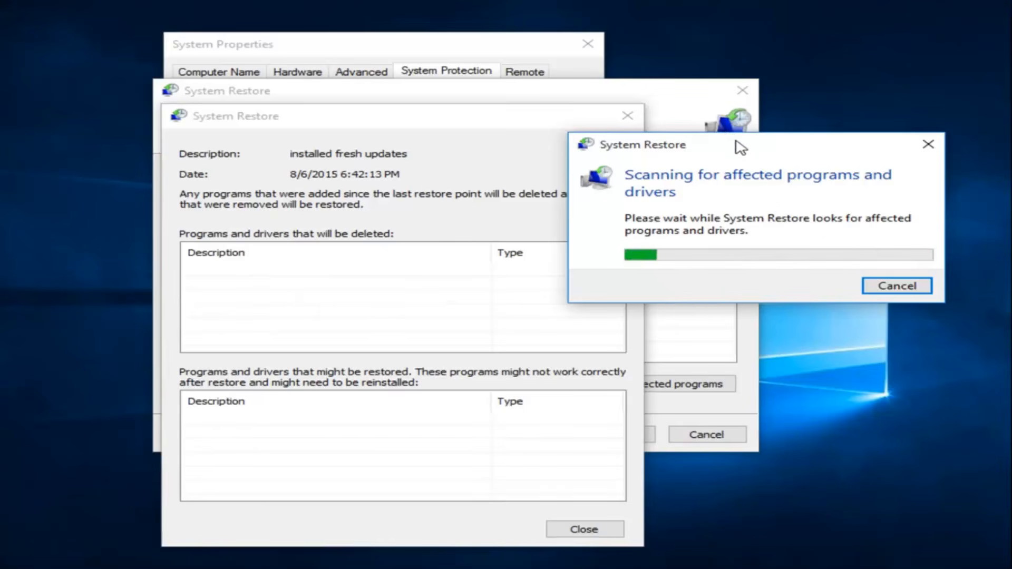
pyautogui.moveTo(737, 145)
pyautogui.mouseDown()
pyautogui.moveTo(775, 140)
pyautogui.moveTo(784, 150)
pyautogui.moveTo(420, 198)
pyautogui.moveTo(446, 181)
pyautogui.moveTo(657, 174)
pyautogui.moveTo(727, 154)
pyautogui.mouseUp()
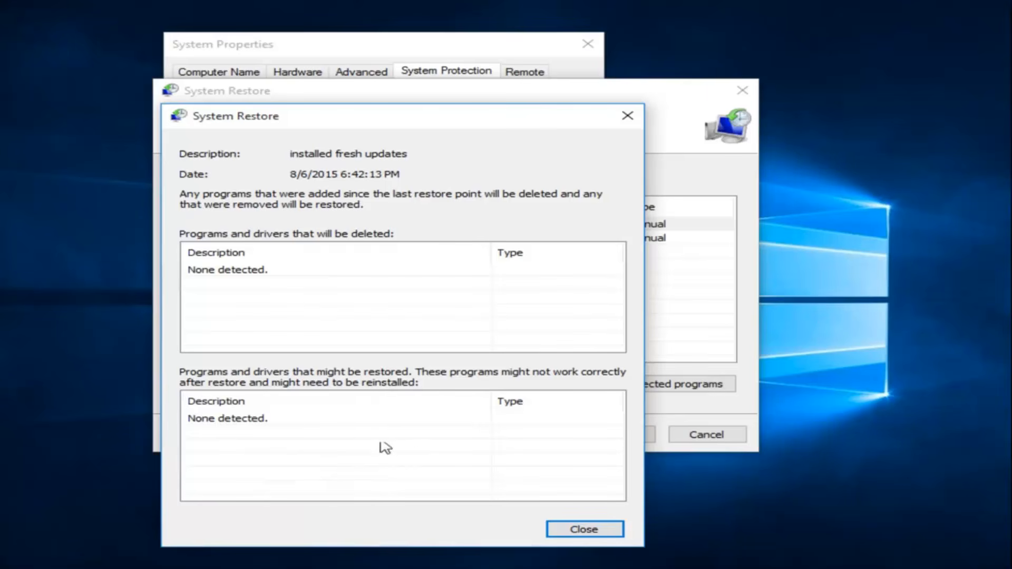
pyautogui.click(599, 538)
# - Reverse the date sorting of the restore points, continue with "installed fresh updates", and review its drive and description
pyautogui.click(312, 211)
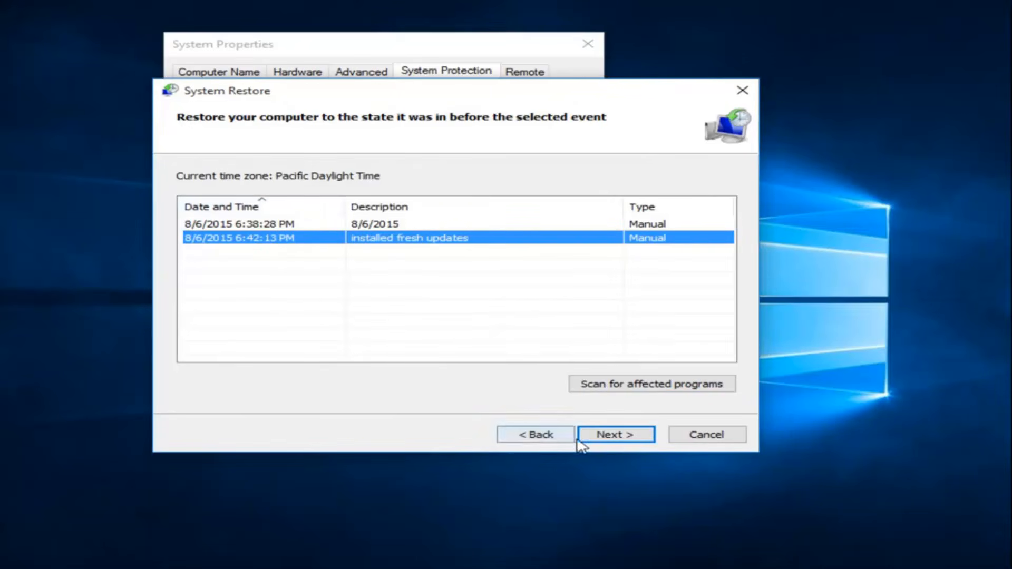
pyautogui.click(611, 437)
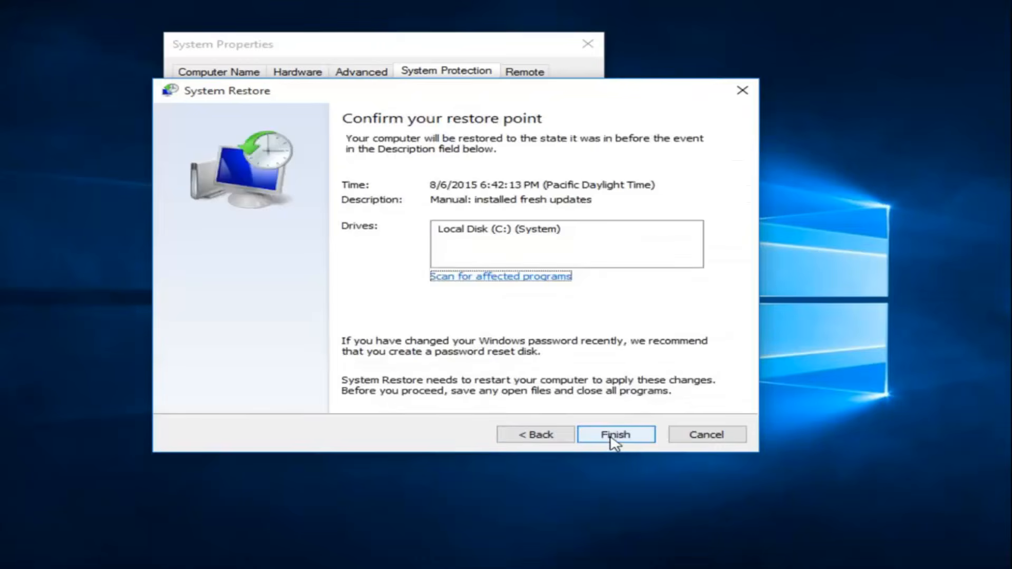
pyautogui.click(460, 238)
pyautogui.moveTo(443, 100); pyautogui.dragTo(428, 71)
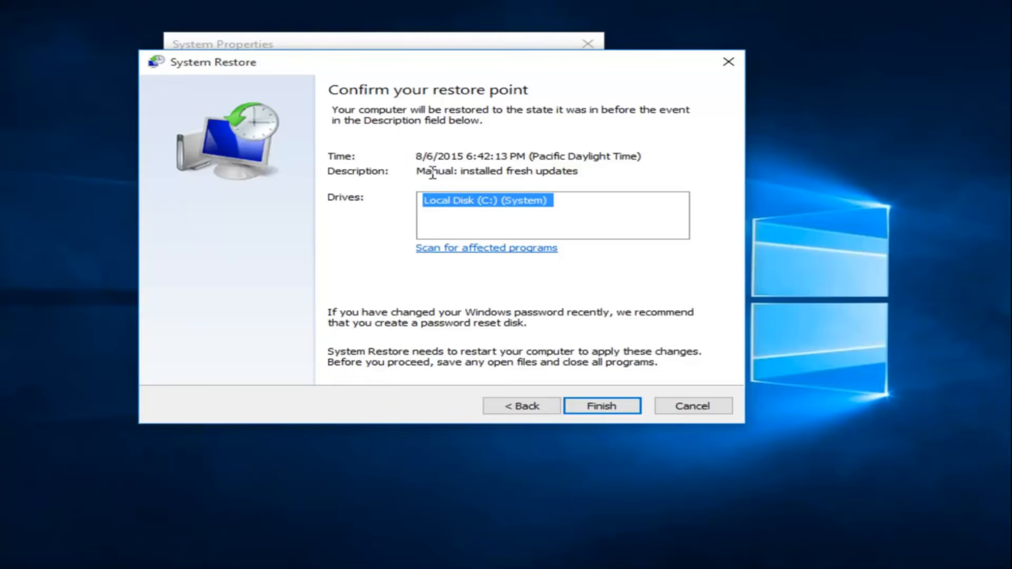
pyautogui.moveTo(432, 171); pyautogui.dragTo(583, 179)
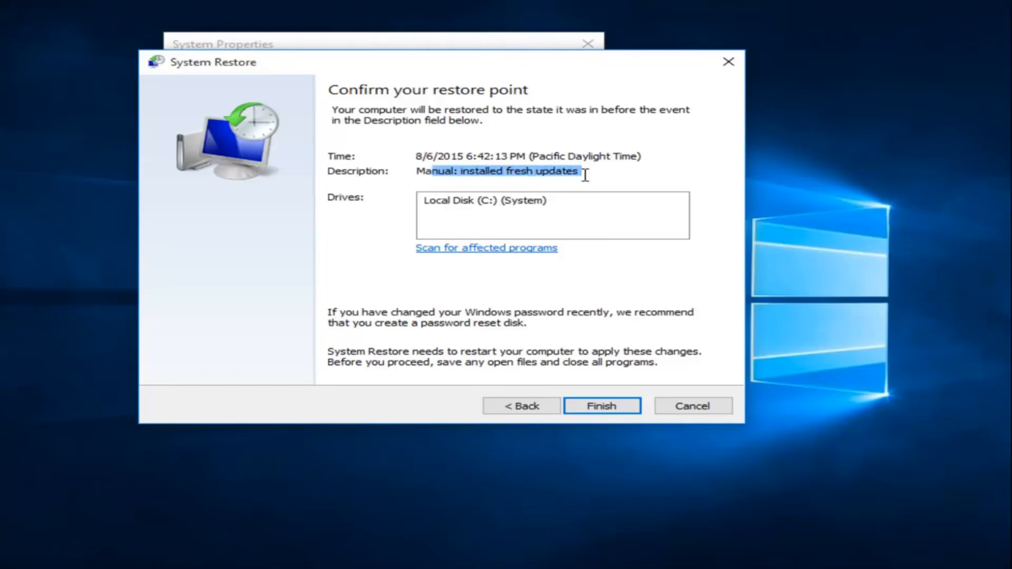
pyautogui.click(584, 175)
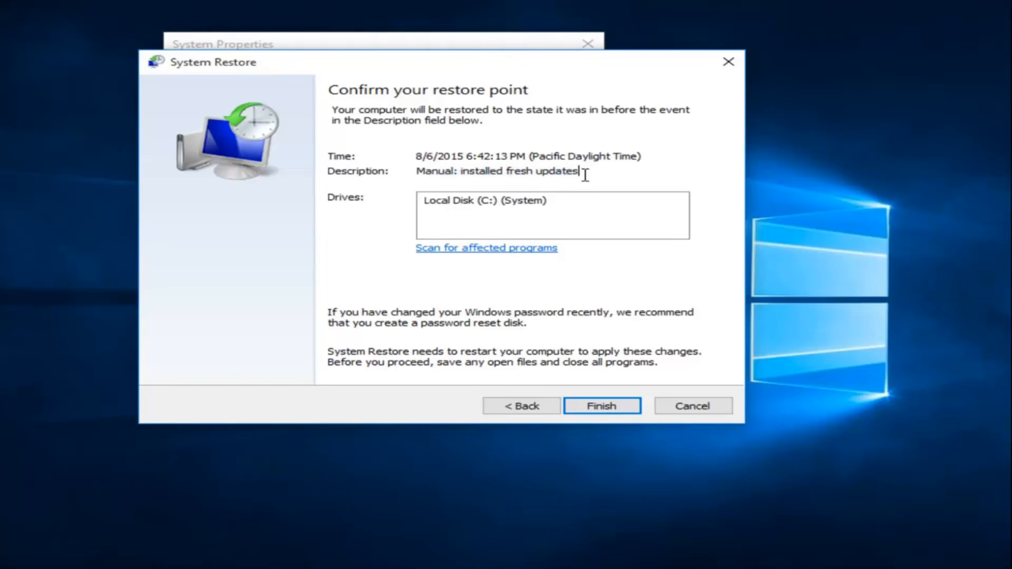
# - Finish the wizard and confirm that System Restore should begin restoring the computer
pyautogui.click(600, 410)
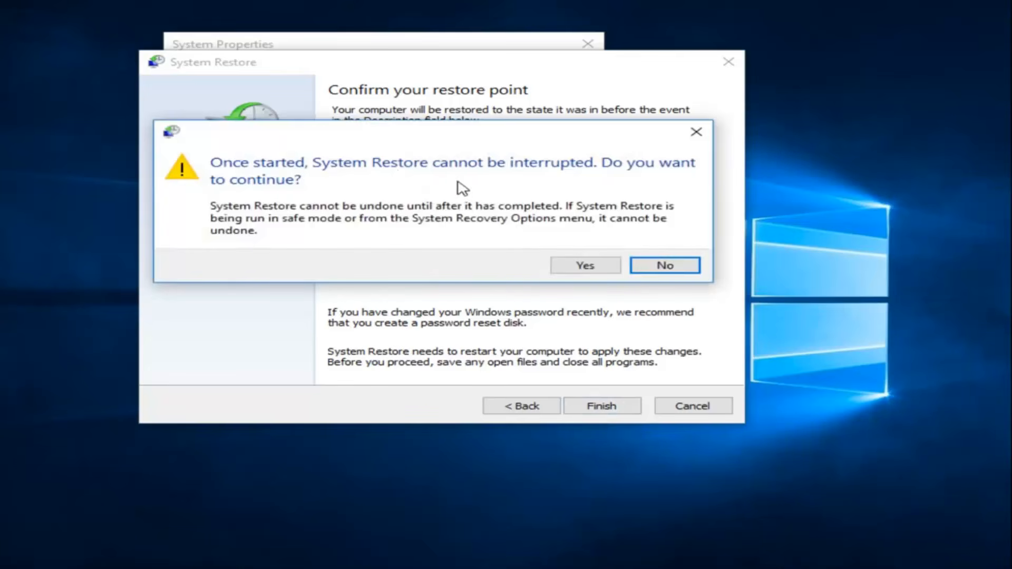
pyautogui.click(581, 270)
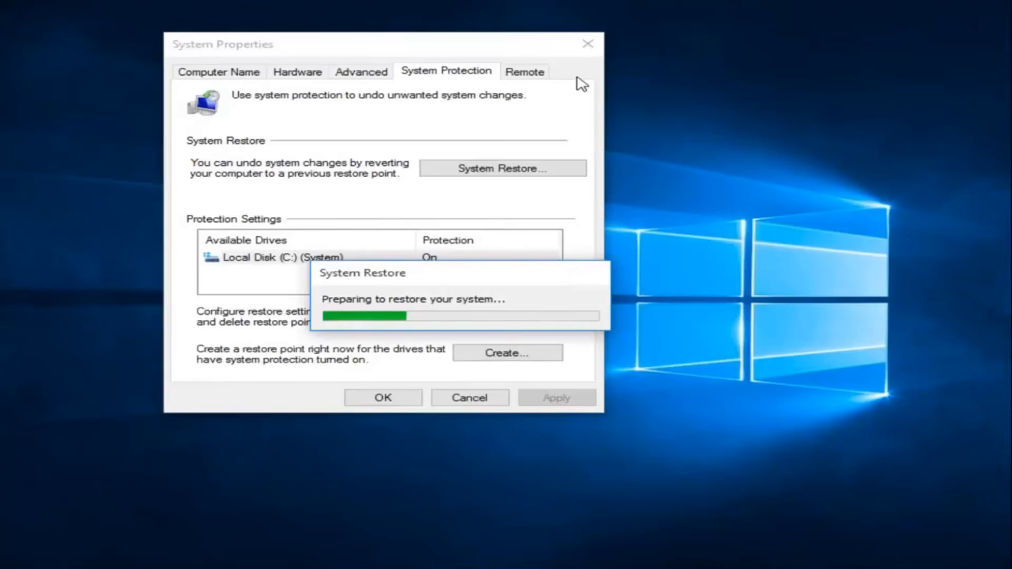
pyautogui.click(588, 44)
pyautogui.moveTo(487, 280); pyautogui.dragTo(505, 229)
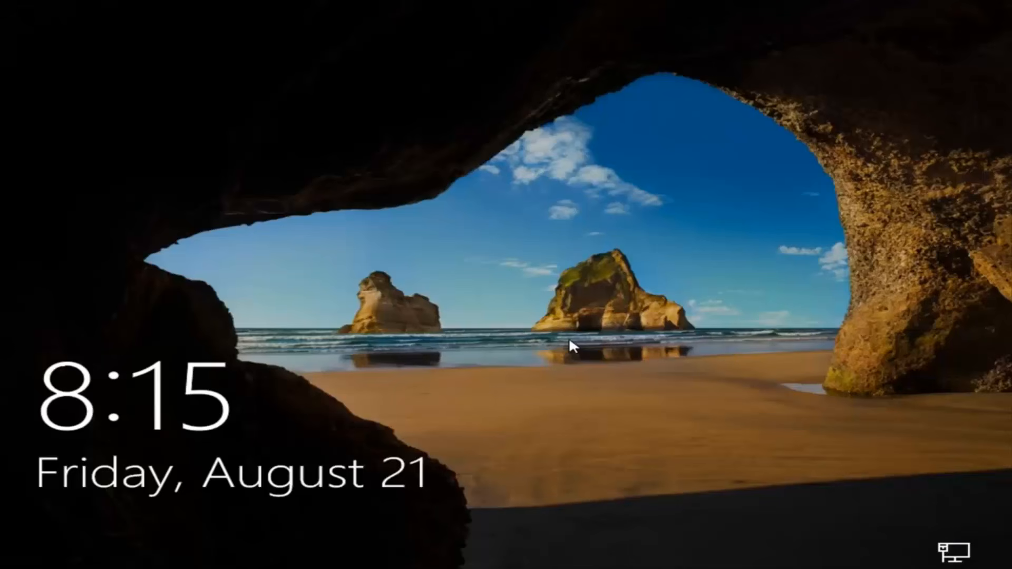
# - Dismiss the lock screen and sign in to the TestMachine account by entering the account password
pyautogui.click(656, 481)
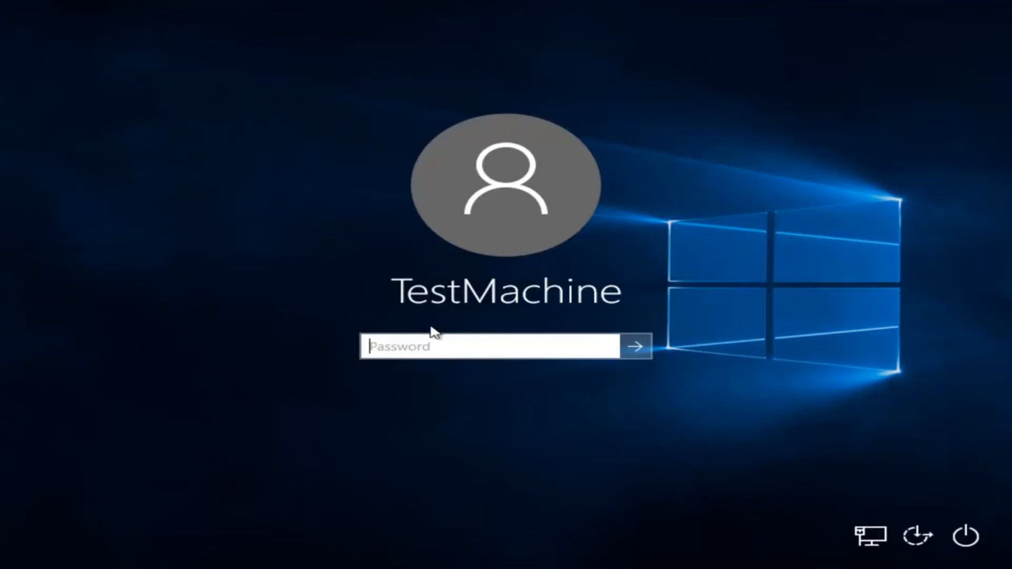
pyautogui.write('********')
pyautogui.press('Return')
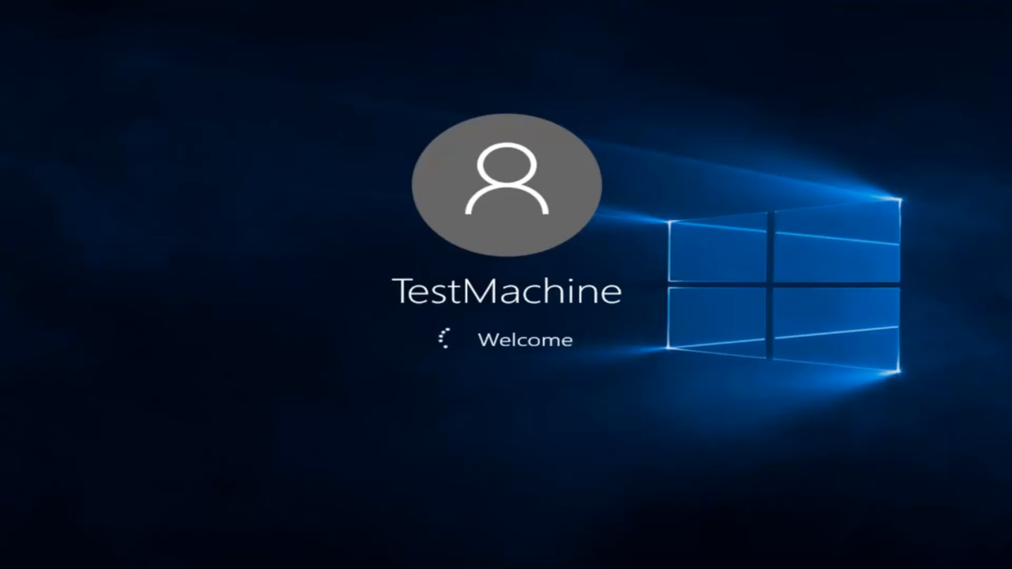